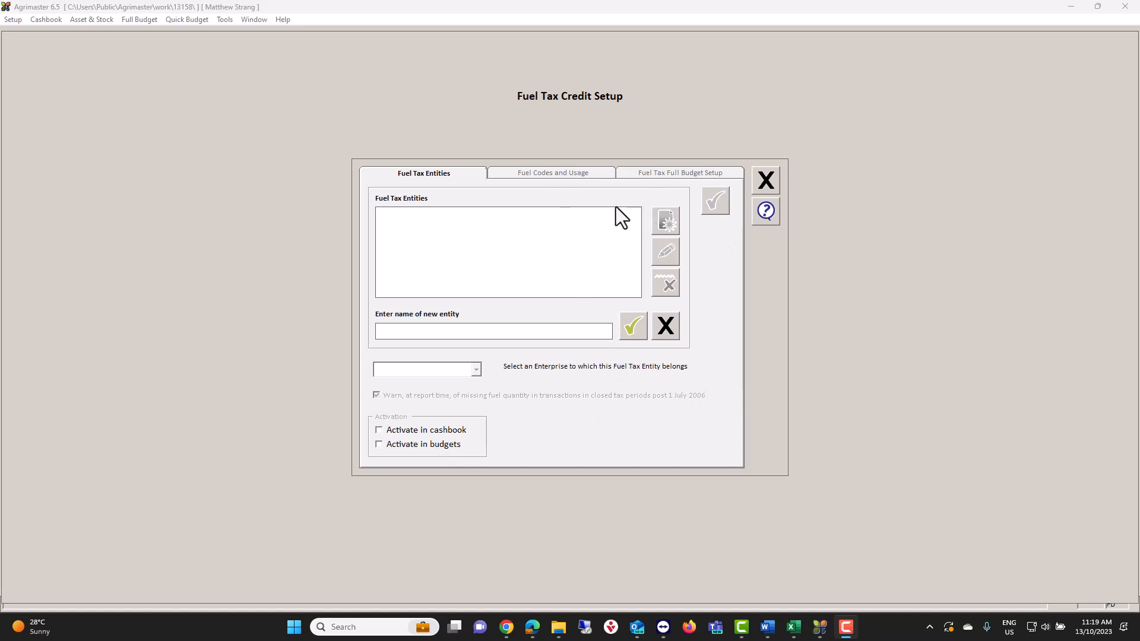
- Create a new fuel tax entity named Demo Business
{"action": "left_click", "coordinate": [439, 333]}
{"action": "type", "text": "Demo Business"}
{"action": "left_click", "coordinate": [637, 331]}
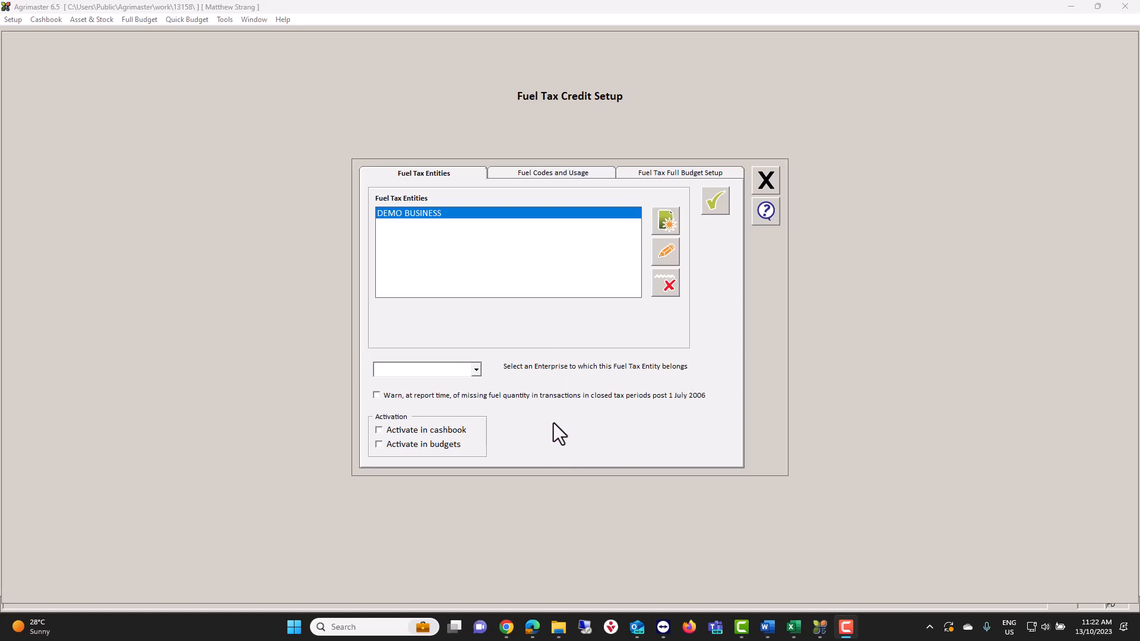
- Activate the Demo Business fuel tax entity in both the cashbook and budgets, and submit the entity settings
{"action": "left_click", "coordinate": [379, 429]}
{"action": "left_click", "coordinate": [379, 445]}
{"action": "left_click", "coordinate": [717, 200]}
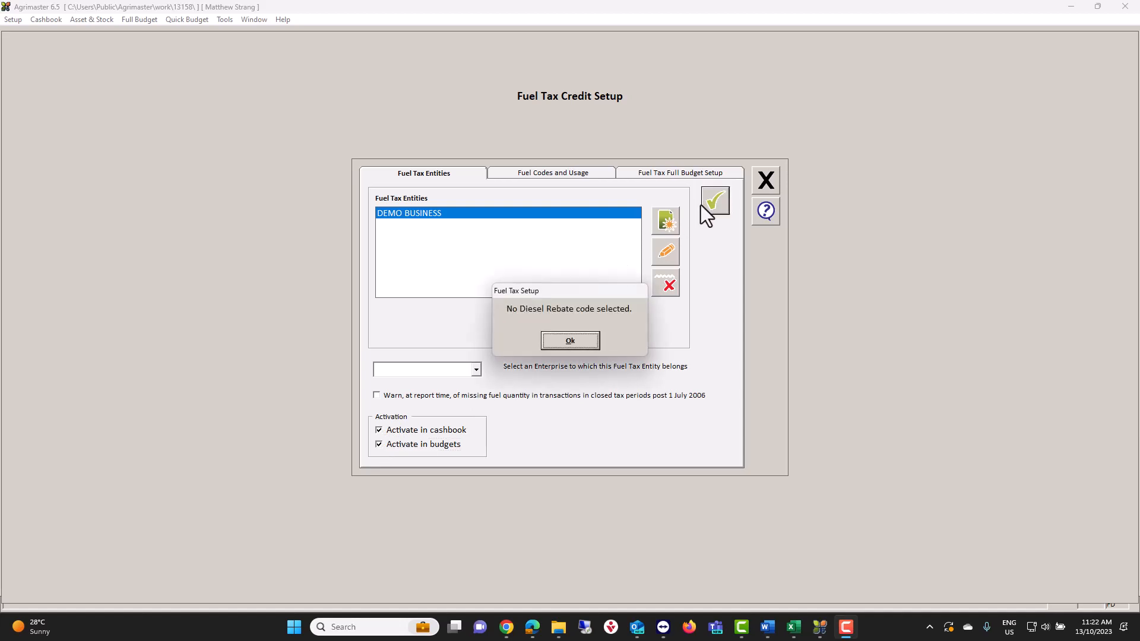
{"action": "left_click", "coordinate": [591, 341]}
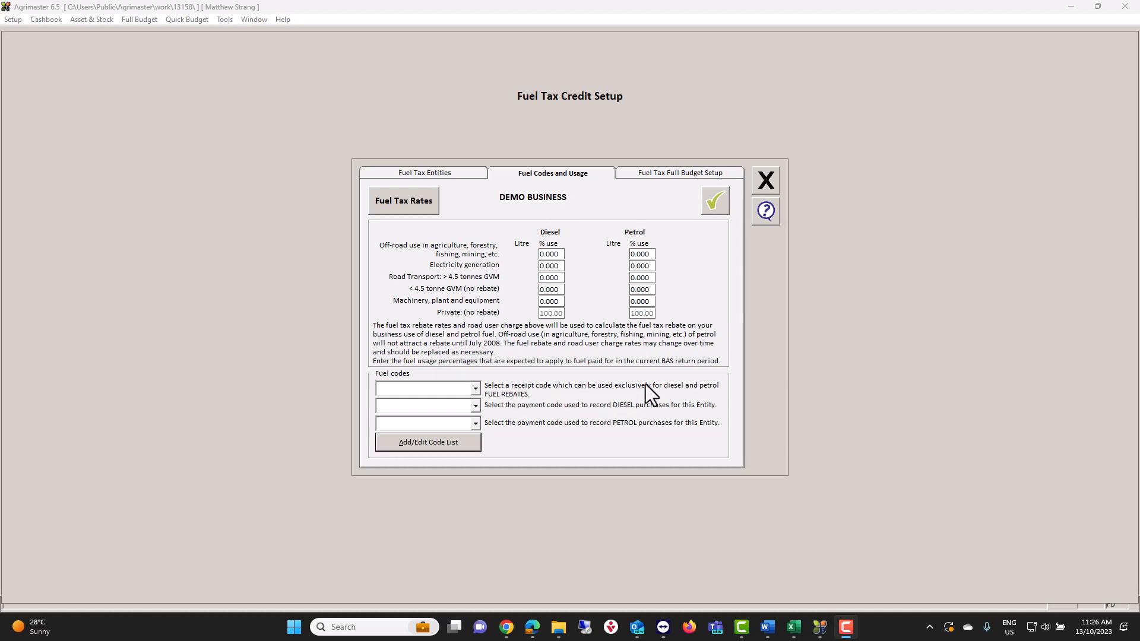
- Assign the fuel codes: Fuel Rebate for rebate receipts, Diesel for diesel purchases and Unleaded for petrol purchases
{"action": "left_click", "coordinate": [475, 388]}
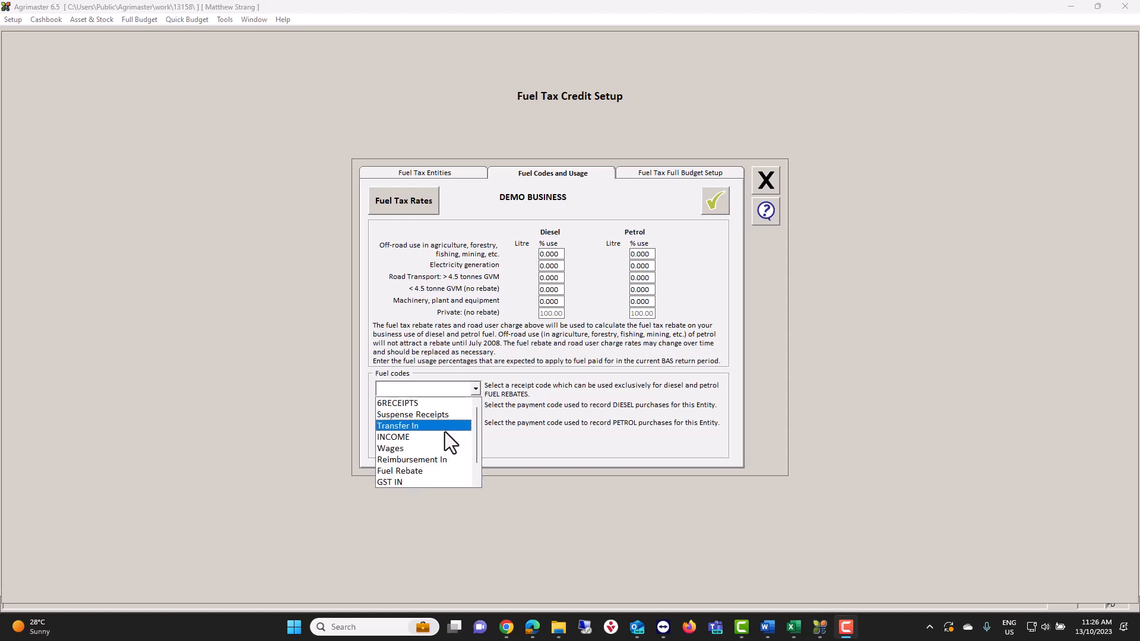
{"action": "left_click", "coordinate": [433, 470]}
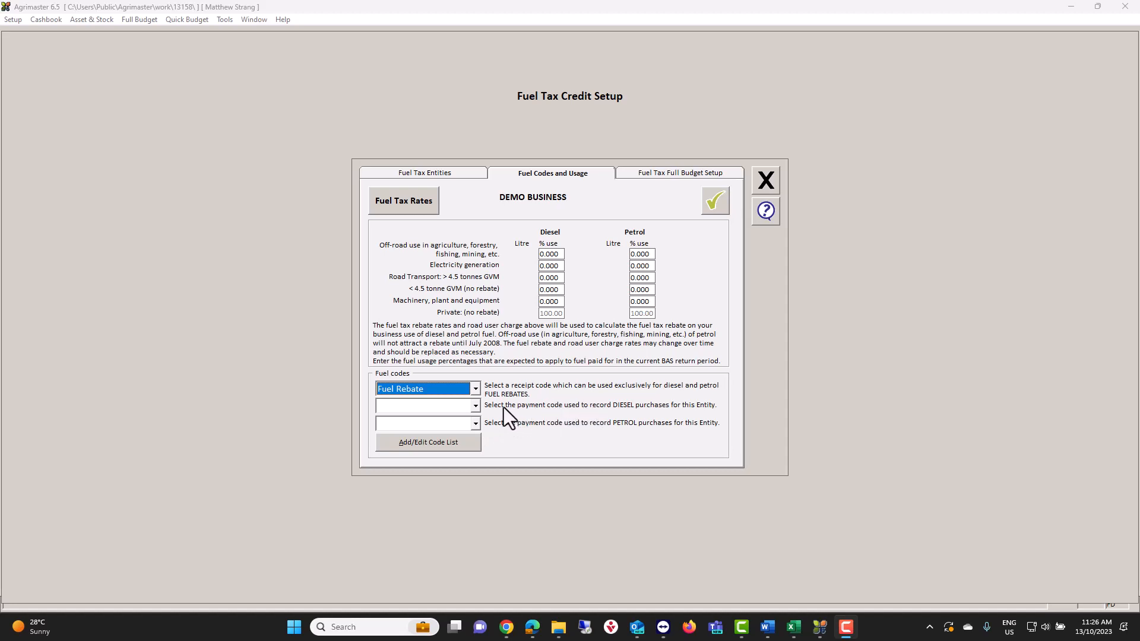
{"action": "left_click", "coordinate": [478, 406]}
{"action": "type", "text": "di"}
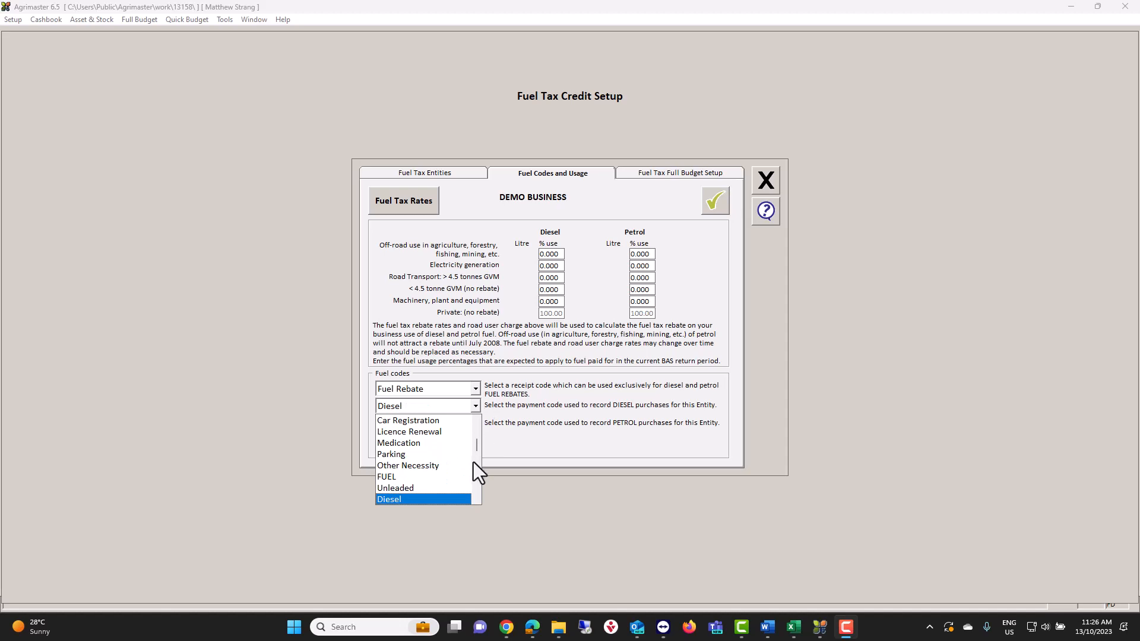
{"action": "left_click", "coordinate": [445, 500]}
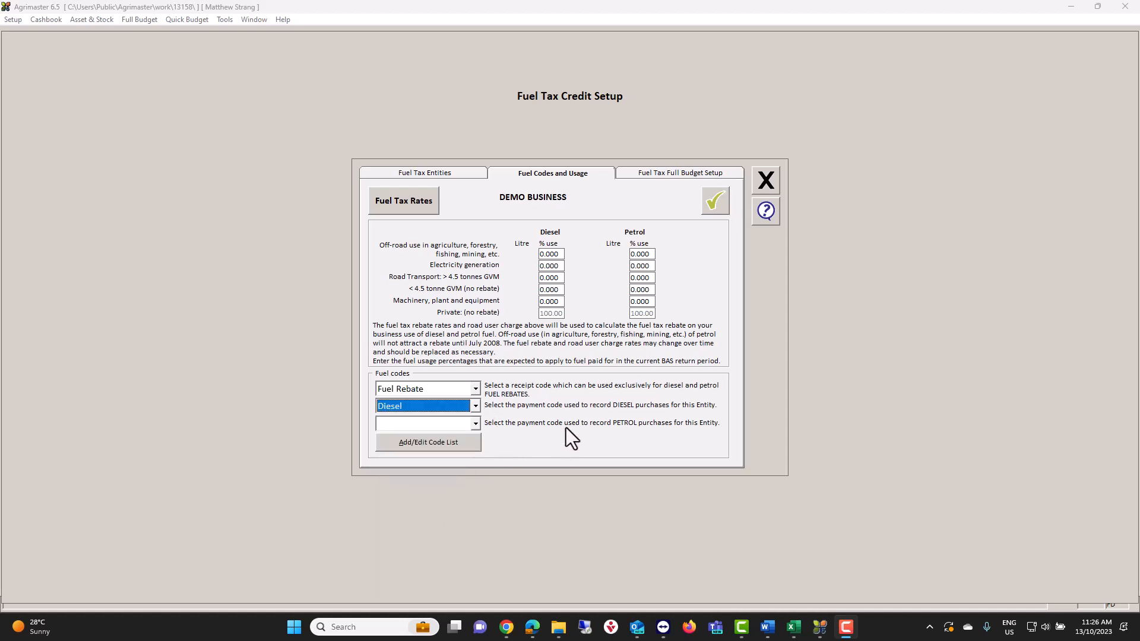
{"action": "left_click", "coordinate": [474, 423]}
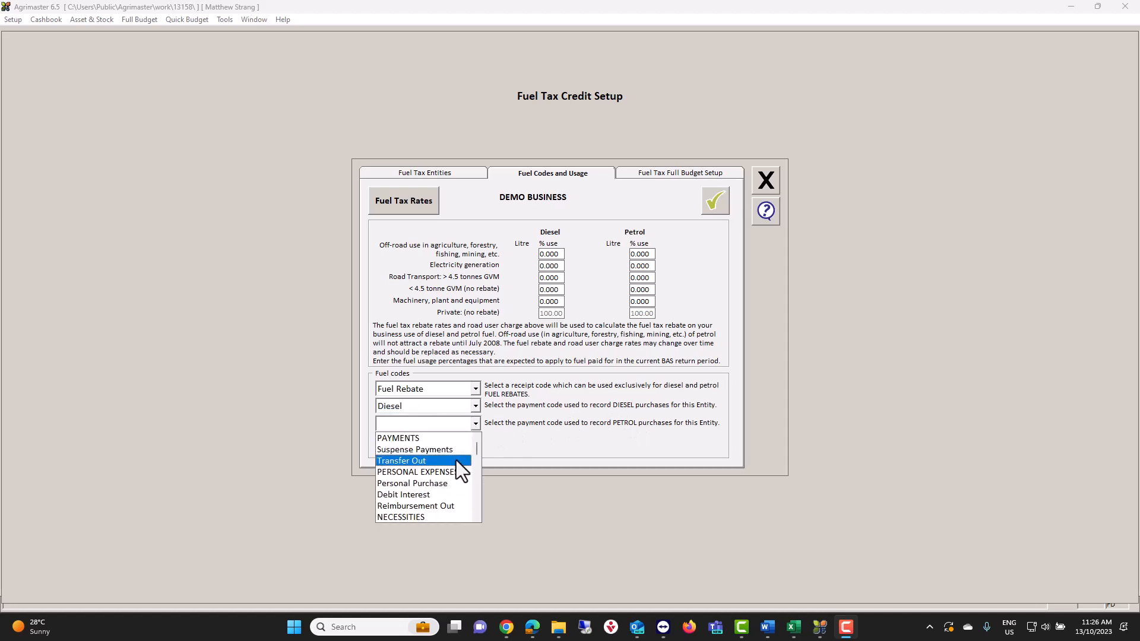
{"action": "type", "text": "un"}
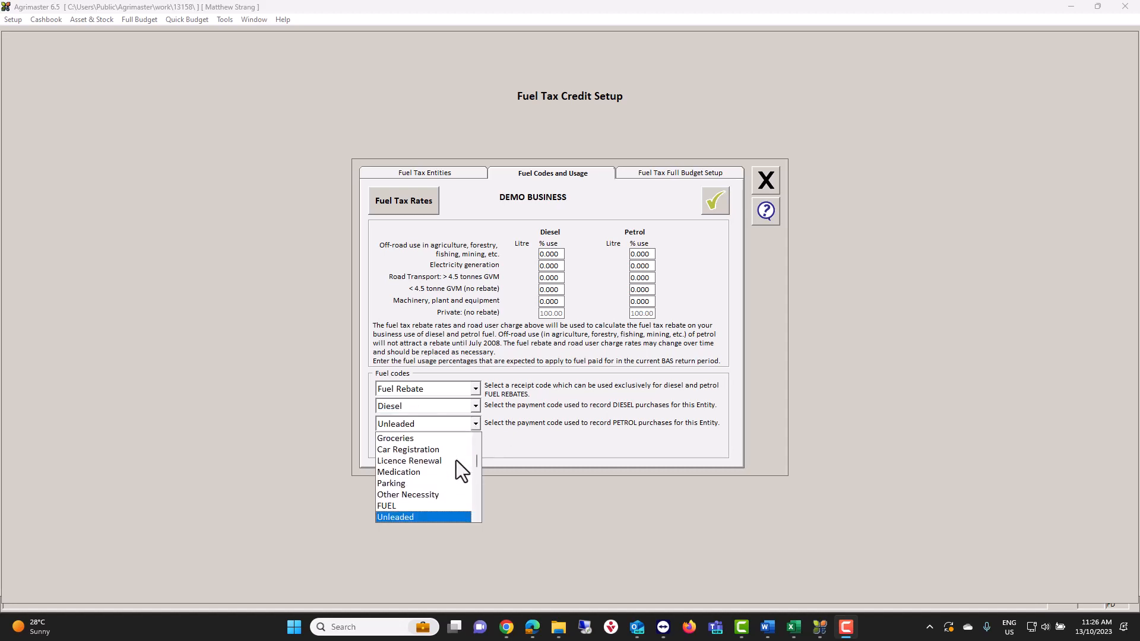
{"action": "left_click", "coordinate": [454, 517]}
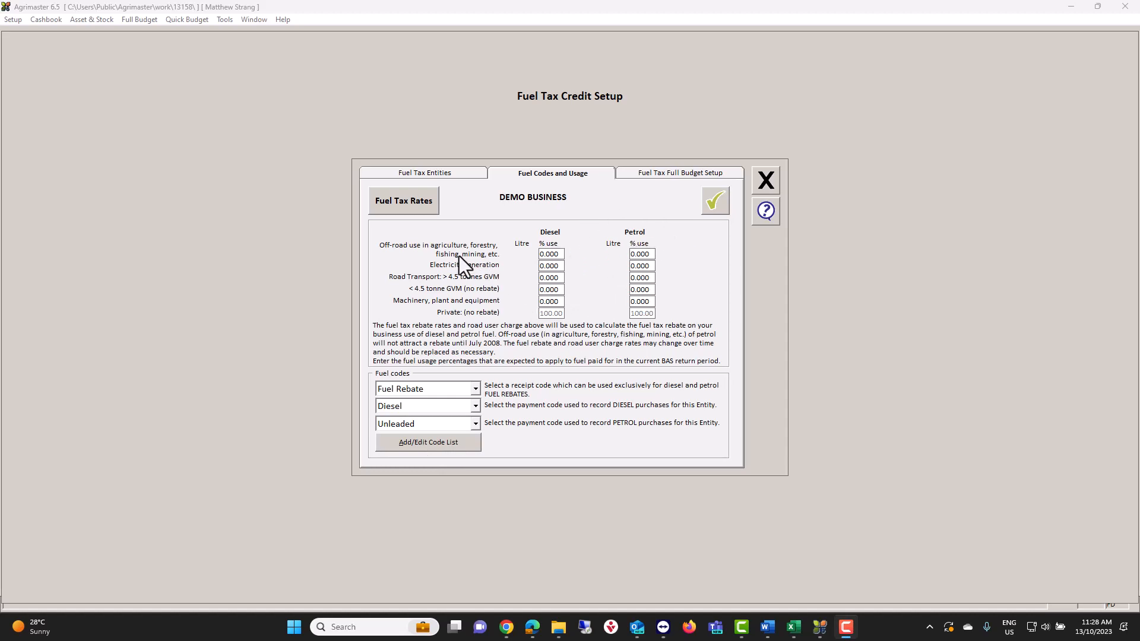
- Set off-road use to 15% for both diesel and petrol, and petrol use for electricity generation to 10%
{"action": "left_click", "coordinate": [554, 254]}
{"action": "type", "text": "15"}
{"action": "left_click", "coordinate": [639, 254]}
{"action": "type", "text": "15"}
{"action": "left_click", "coordinate": [553, 267]}
{"action": "left_click", "coordinate": [638, 267]}
{"action": "type", "text": "10"}
- Set road transport use above and below 4.5 tonnes to 20% each for both diesel and petrol
{"action": "left_click", "coordinate": [549, 277]}
{"action": "type", "text": "20"}
{"action": "left_click", "coordinate": [640, 277]}
{"action": "type", "text": "20"}
{"action": "left_click", "coordinate": [549, 290]}
{"action": "type", "text": "20"}
{"action": "left_click", "coordinate": [643, 289]}
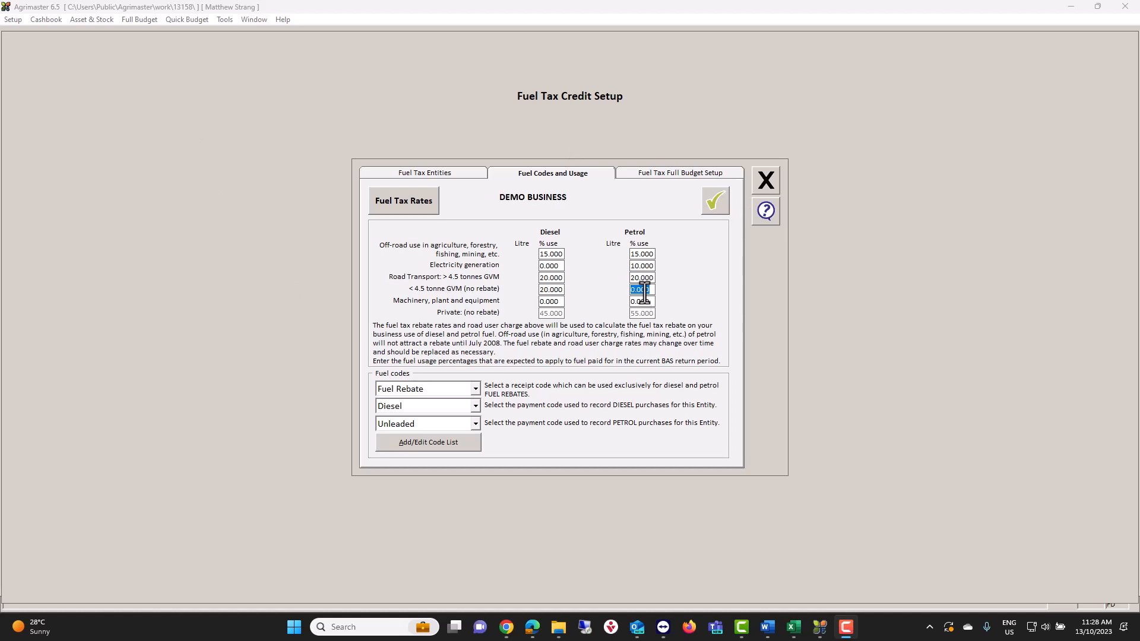
{"action": "type", "text": "20"}
- Set machinery, plant and equipment use to 20% diesel and 10% petrol, and save the fuel codes and usage
{"action": "left_click", "coordinate": [559, 302]}
{"action": "type", "text": "20"}
{"action": "left_click", "coordinate": [646, 303]}
{"action": "type", "text": "10"}
{"action": "left_click", "coordinate": [560, 303]}
{"action": "left_click", "coordinate": [725, 196]}
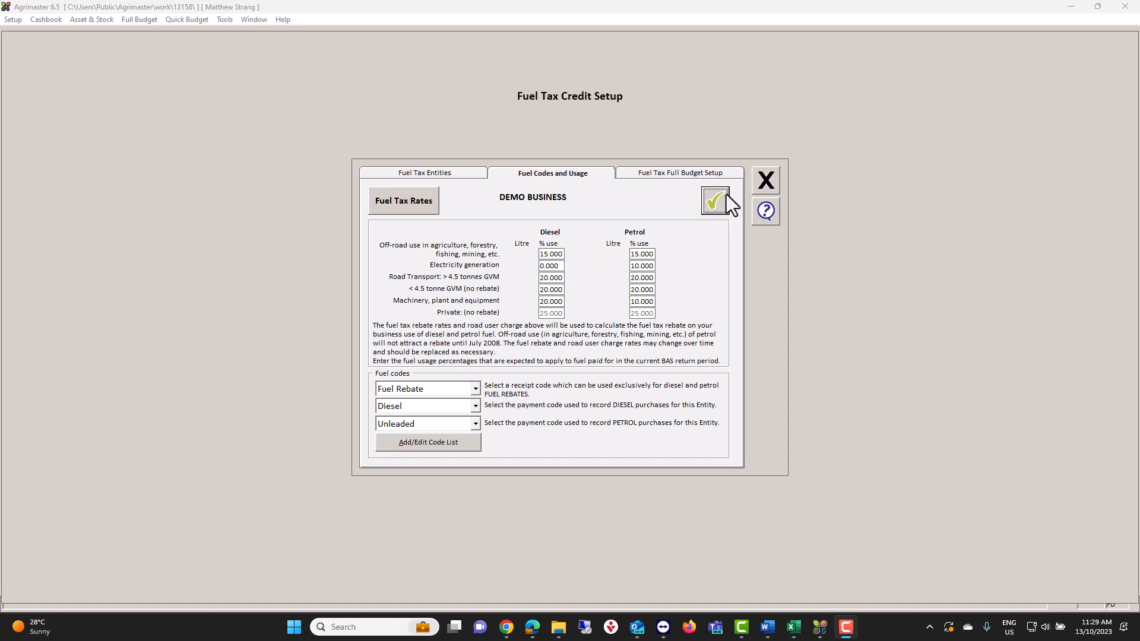
- In the full budget setup, enter approximate fuel costs of 240 cents per litre for diesel and 220 for petrol
{"action": "left_click", "coordinate": [674, 177]}
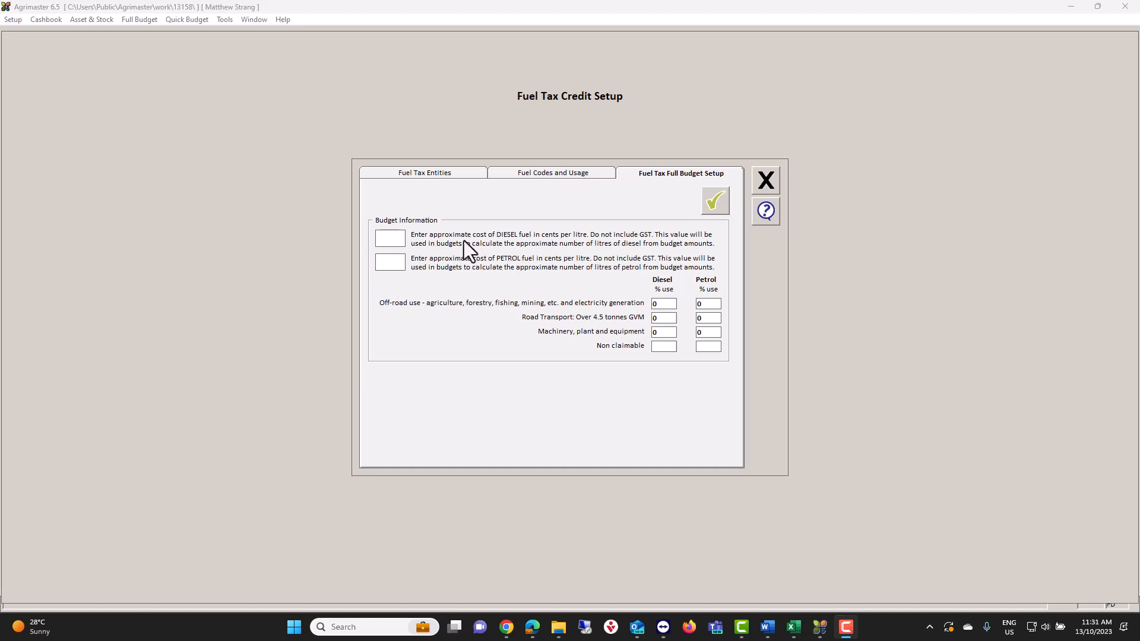
{"action": "left_click", "coordinate": [397, 242]}
{"action": "type", "text": "240"}
{"action": "left_click", "coordinate": [397, 266]}
{"action": "type", "text": "220"}
- Set the budget's off-road use to 15% for both diesel and petrol, matching the fuel usage percentages
{"action": "double_click", "coordinate": [657, 304]}
{"action": "left_click", "coordinate": [561, 171]}
{"action": "left_click", "coordinate": [671, 174]}
{"action": "left_click", "coordinate": [559, 174]}
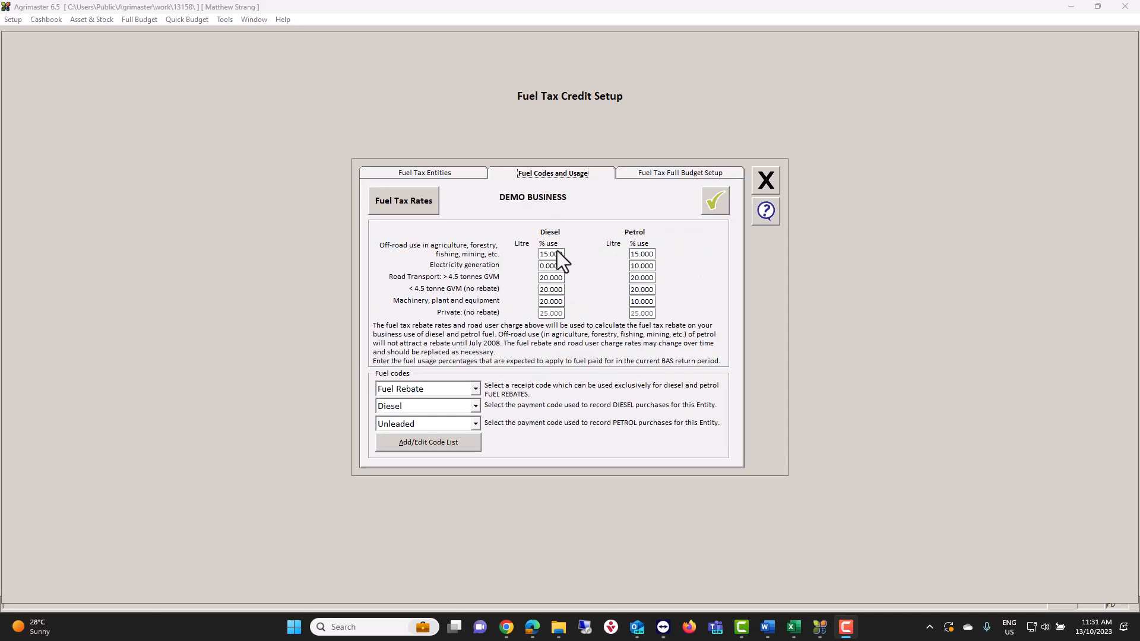
{"action": "left_click", "coordinate": [669, 175]}
{"action": "left_click", "coordinate": [668, 305]}
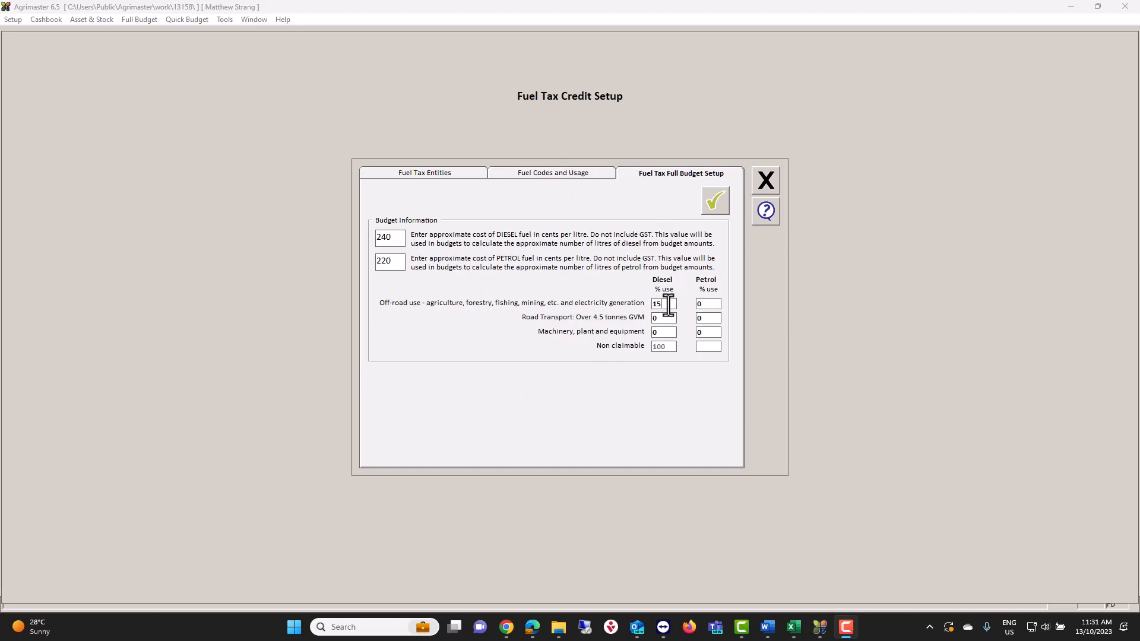
{"action": "left_click", "coordinate": [708, 304]}
{"action": "type", "text": "15"}
- Check the road transport usage percentages and set the budget's over 4.5 tonnes use to 20% for diesel and petrol
{"action": "left_click", "coordinate": [567, 173]}
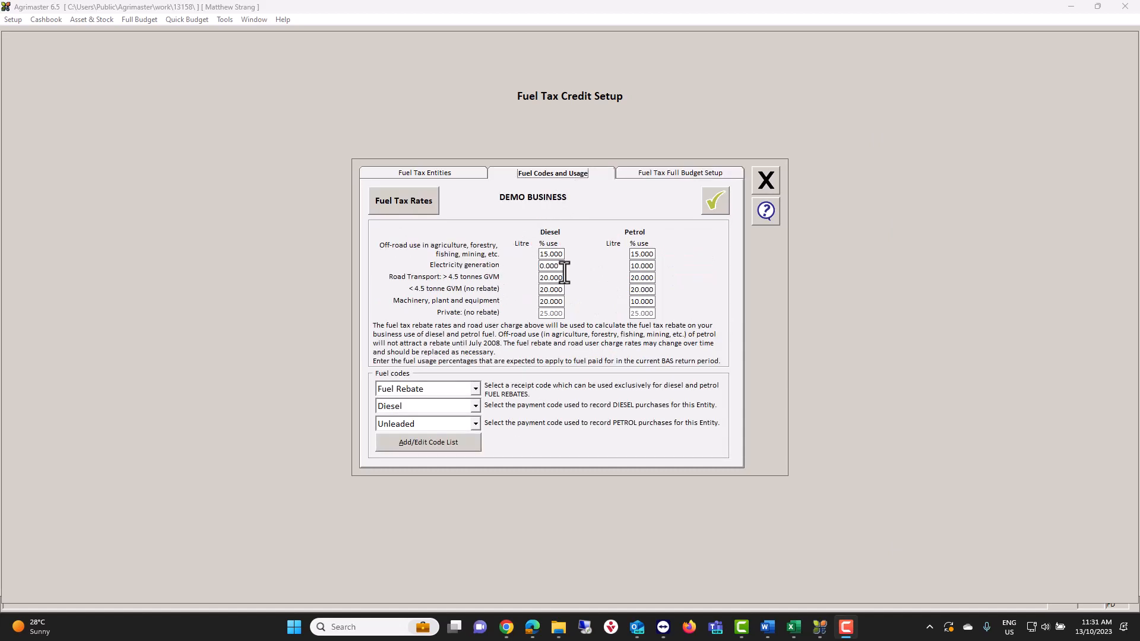
{"action": "left_click", "coordinate": [664, 172]}
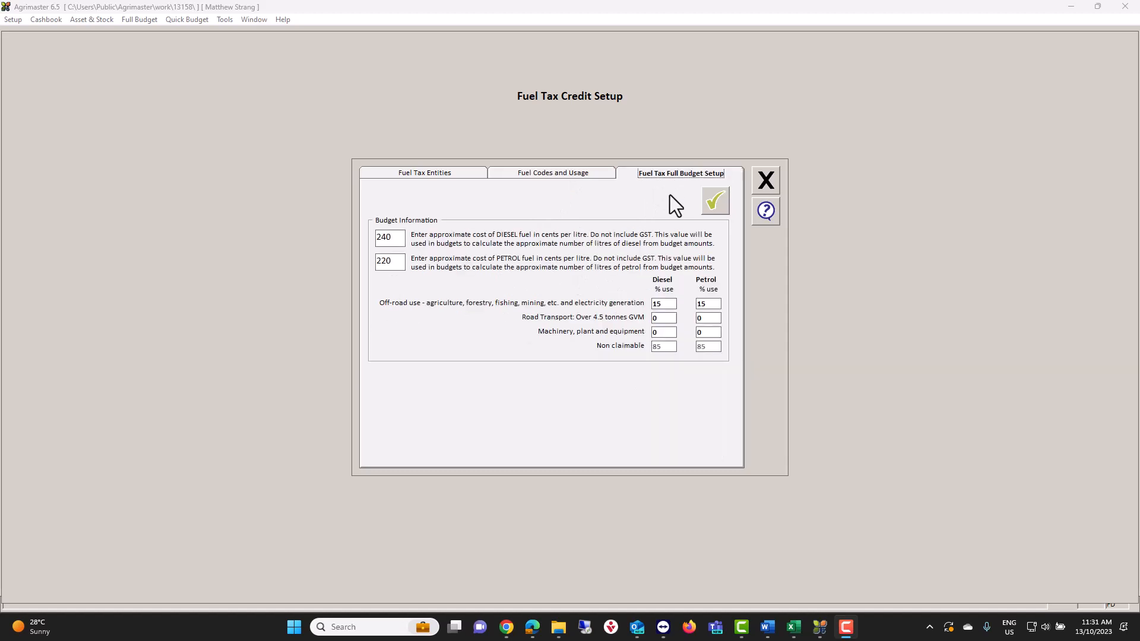
{"action": "left_click", "coordinate": [663, 318]}
{"action": "type", "text": "20"}
{"action": "left_click", "coordinate": [706, 317]}
{"action": "type", "text": "20"}
- Set the budget's machinery, plant and equipment use to 20% diesel and 10% petrol, and submit the budget setup
{"action": "left_click", "coordinate": [571, 175]}
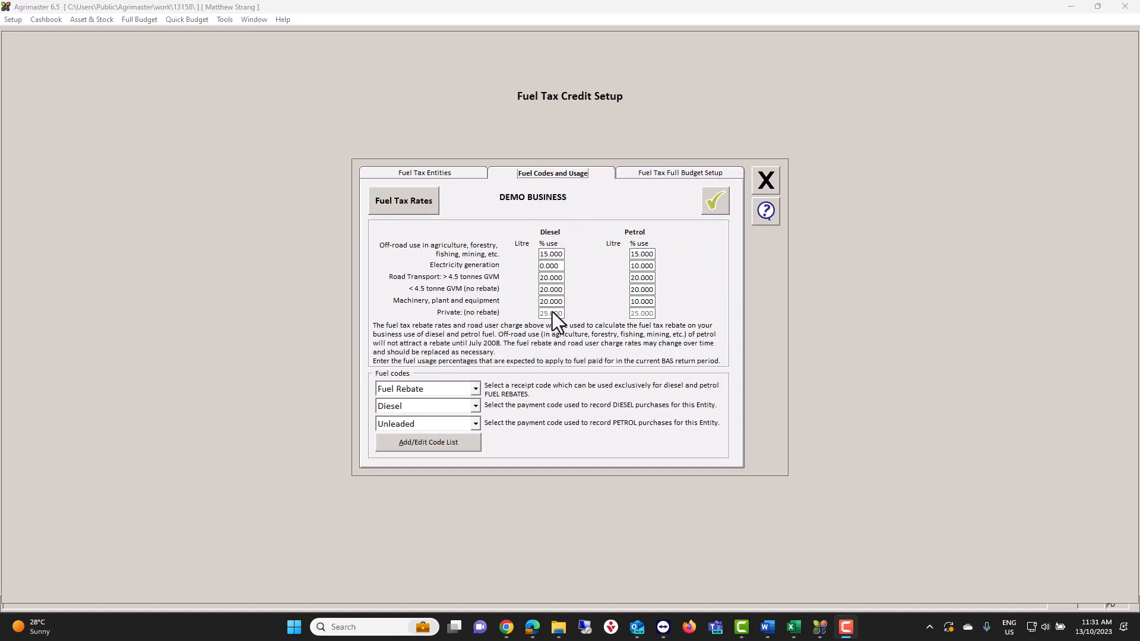
{"action": "left_click", "coordinate": [680, 168]}
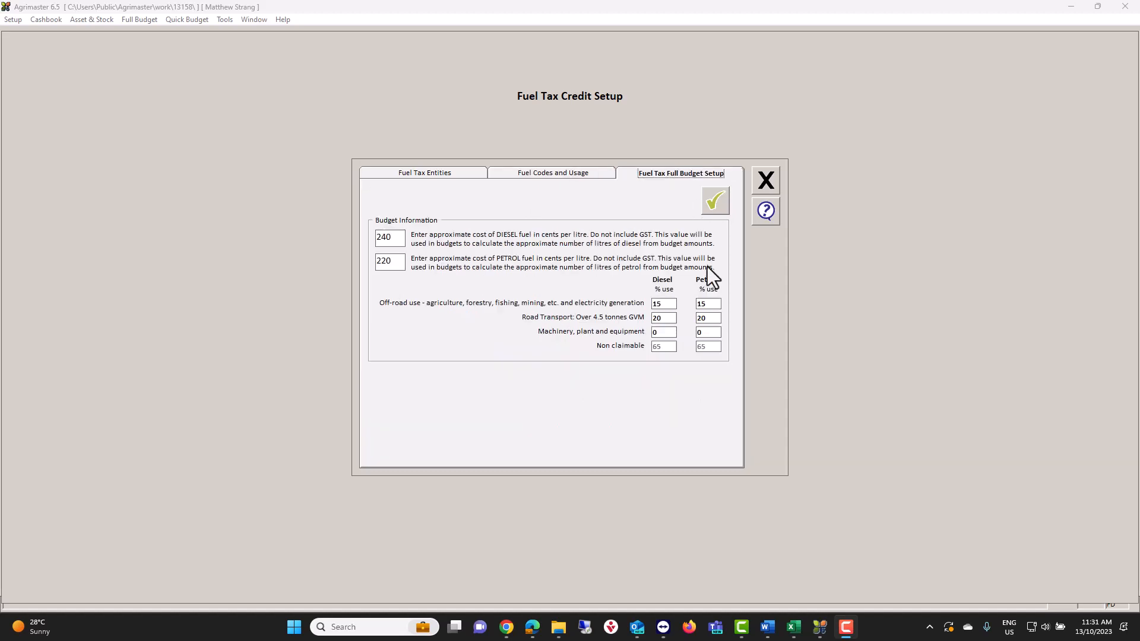
{"action": "left_click", "coordinate": [657, 331]}
{"action": "type", "text": "20"}
{"action": "left_click", "coordinate": [700, 333]}
{"action": "left_click", "coordinate": [712, 201]}
- Close the fuel tax credit setup, saving the changes to Demo Business, and return to the home page
{"action": "left_click", "coordinate": [769, 184]}
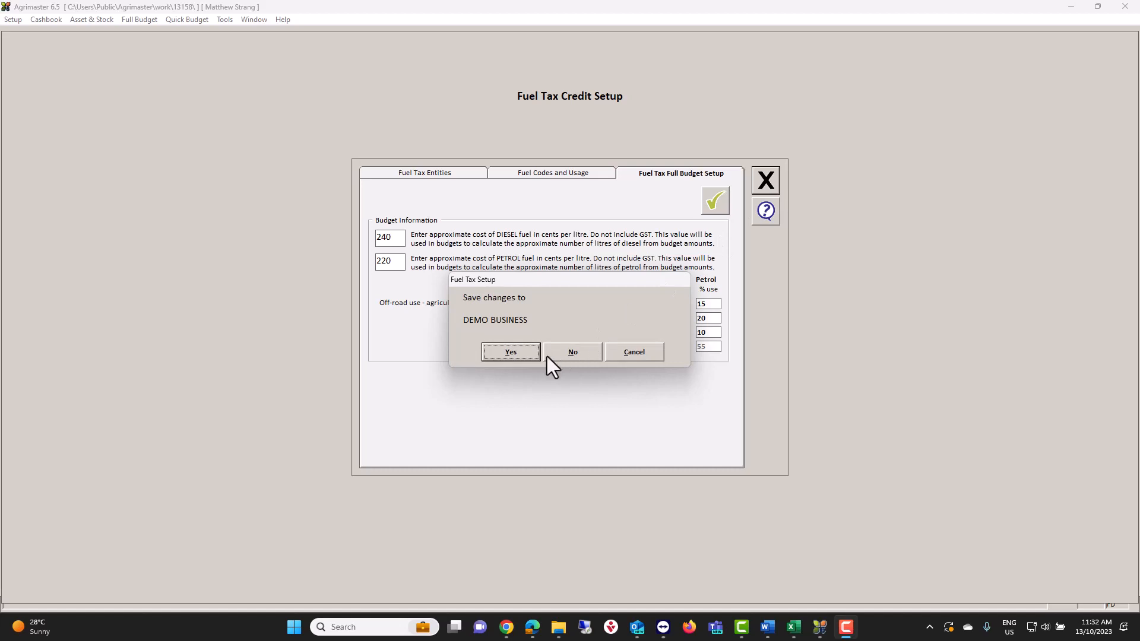
{"action": "left_click", "coordinate": [531, 351]}
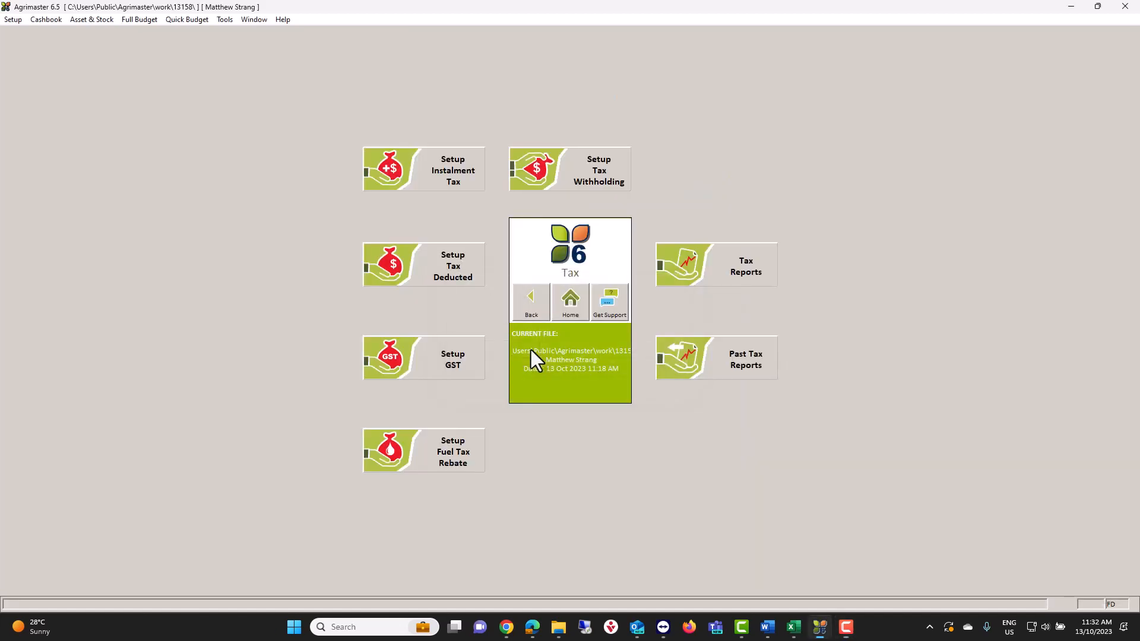
{"action": "left_click", "coordinate": [576, 301]}
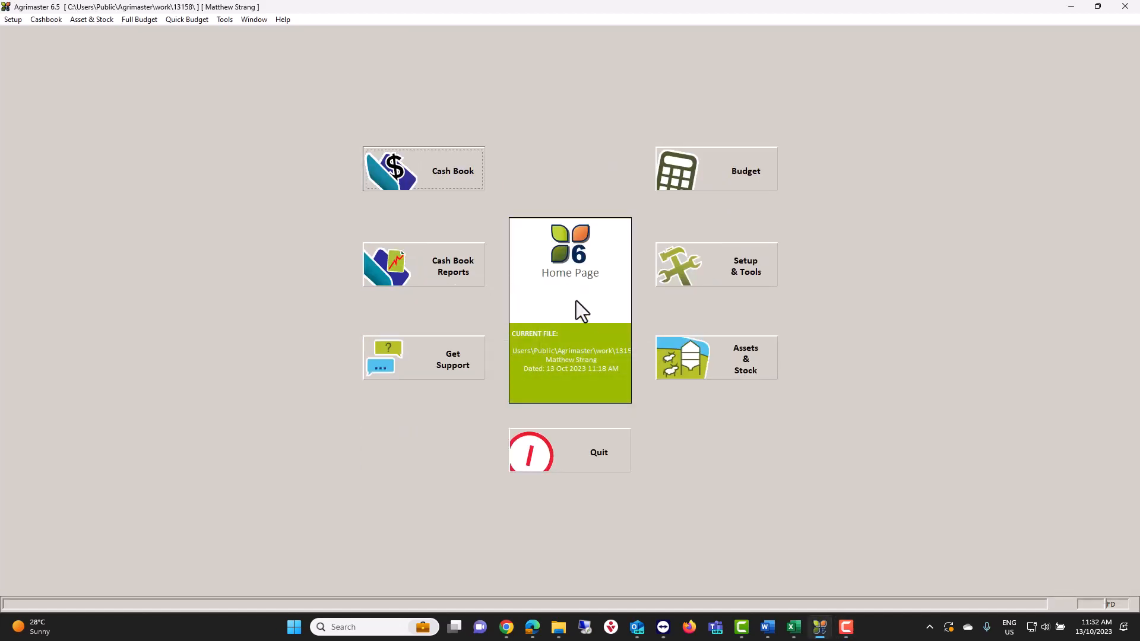